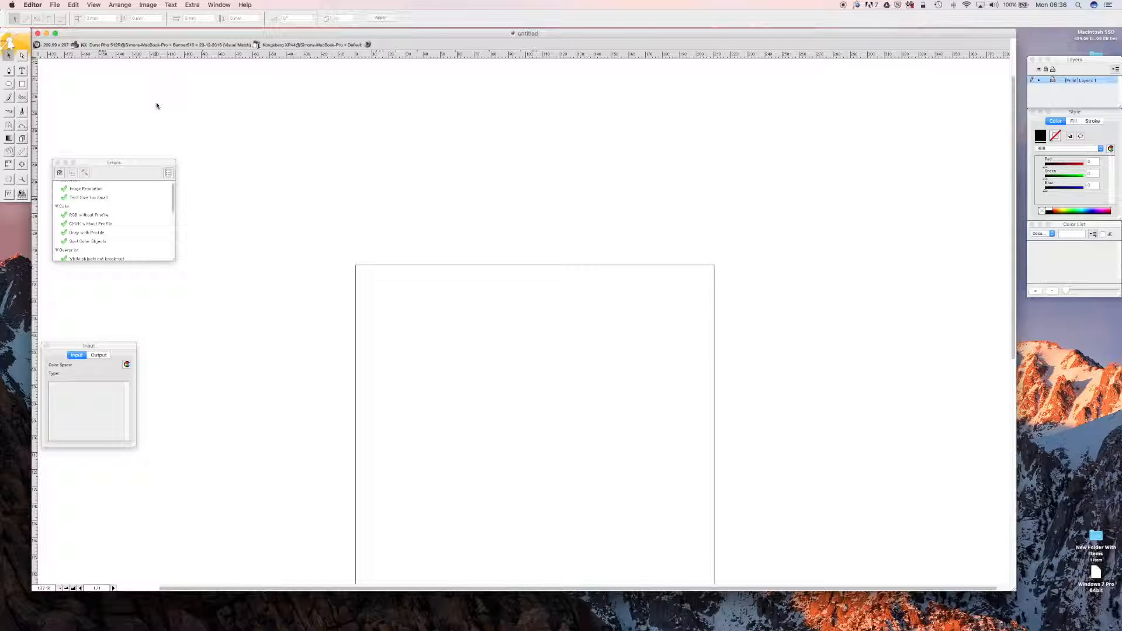
Step: Examine the list of available palettes and the untitled document's size, printer and cutter settings
left_click(198, 5)
mouse_move(211, 3)
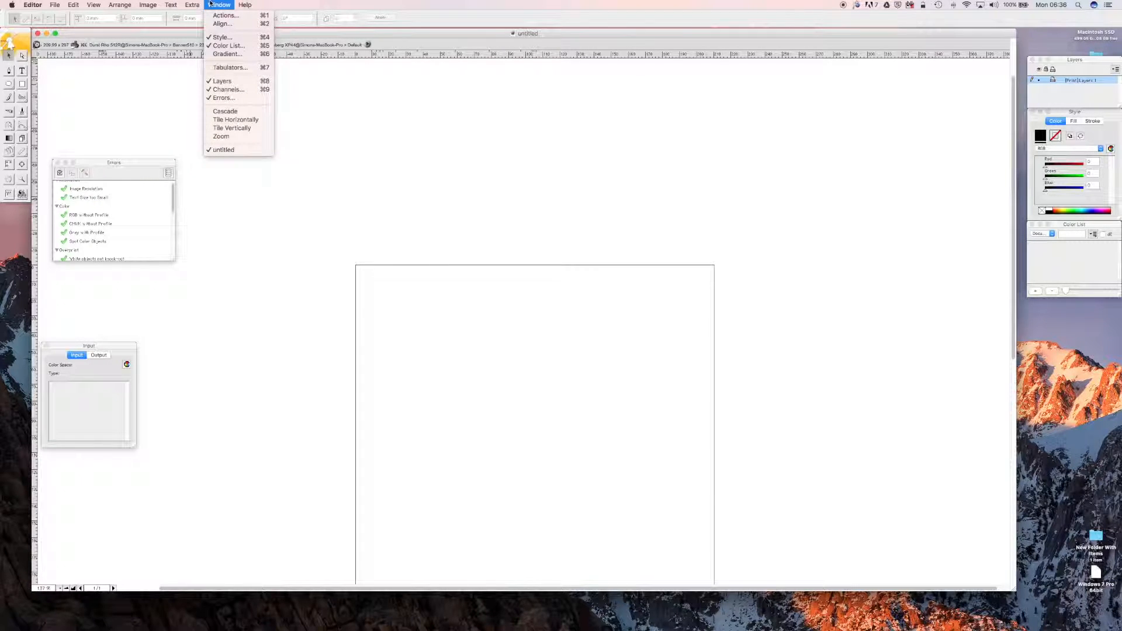
left_click(221, 38)
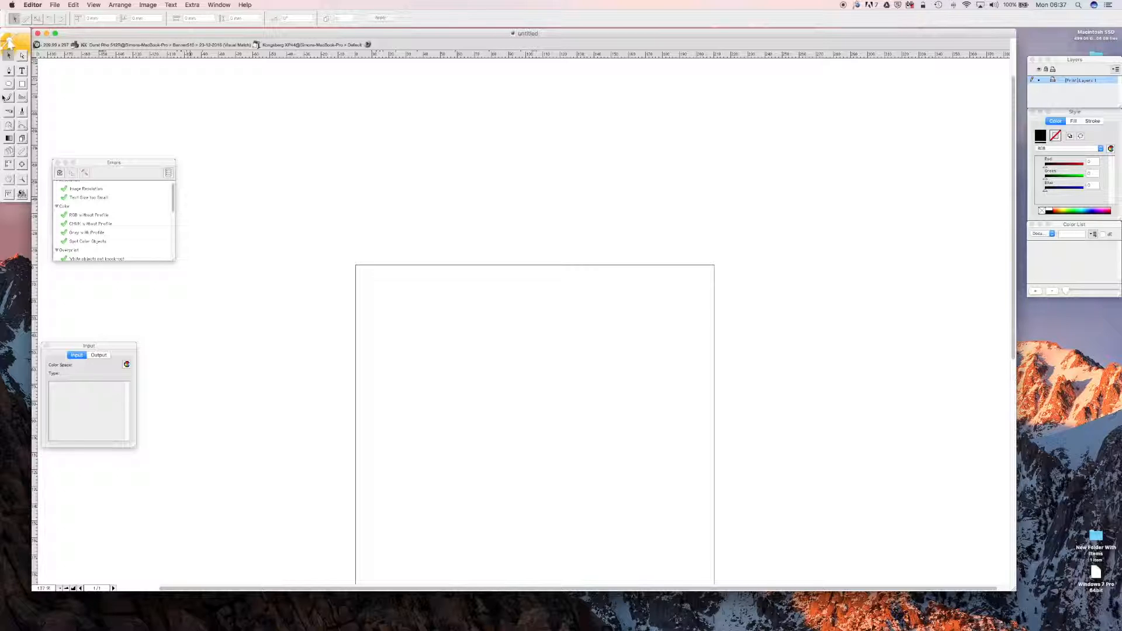
left_click(52, 45)
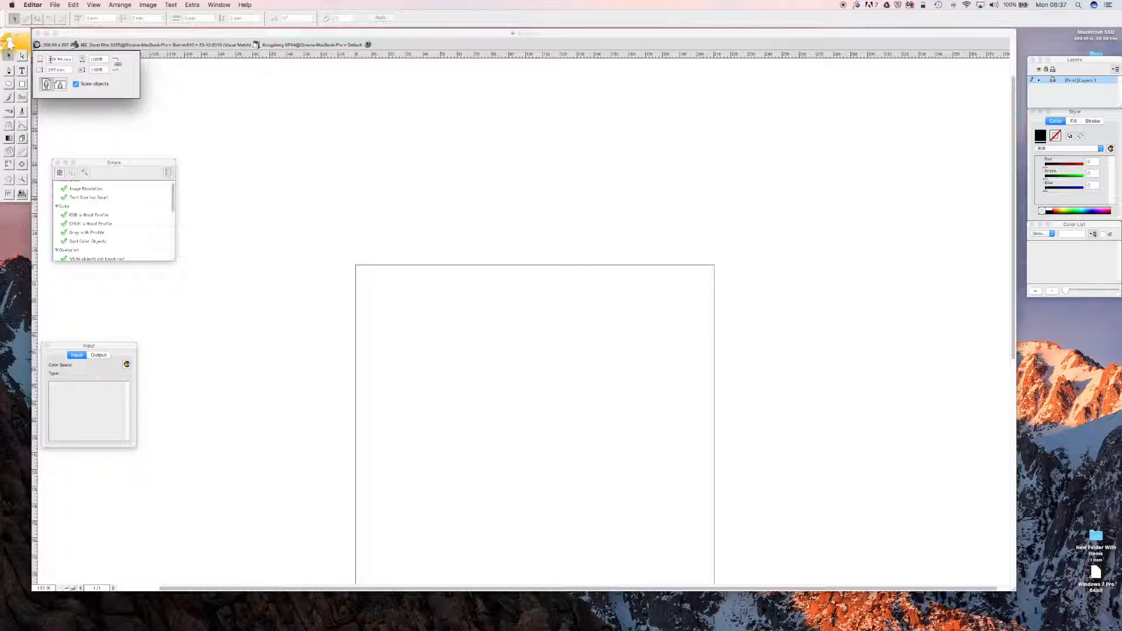
left_click(107, 46)
left_click(107, 46)
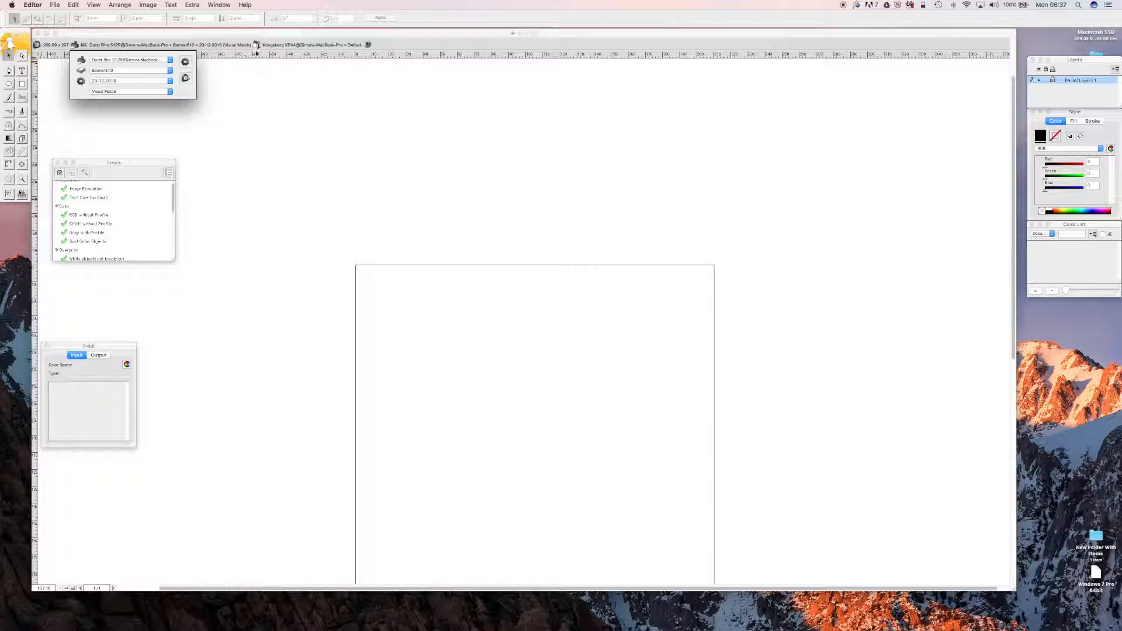
left_click(293, 47)
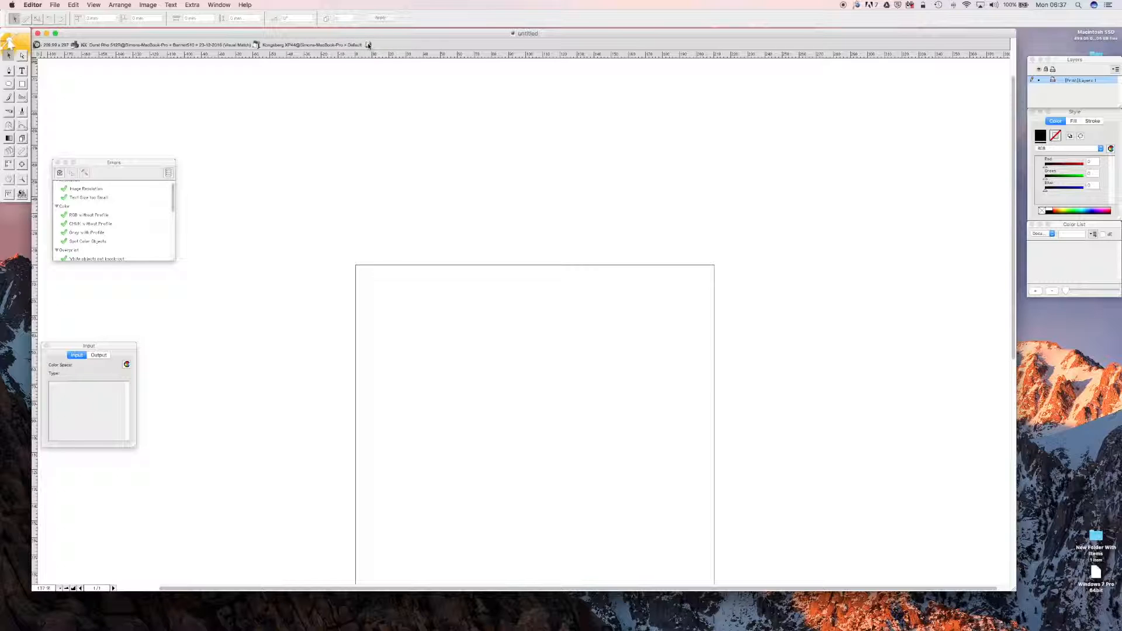
scroll(368, 46, "down", 2)
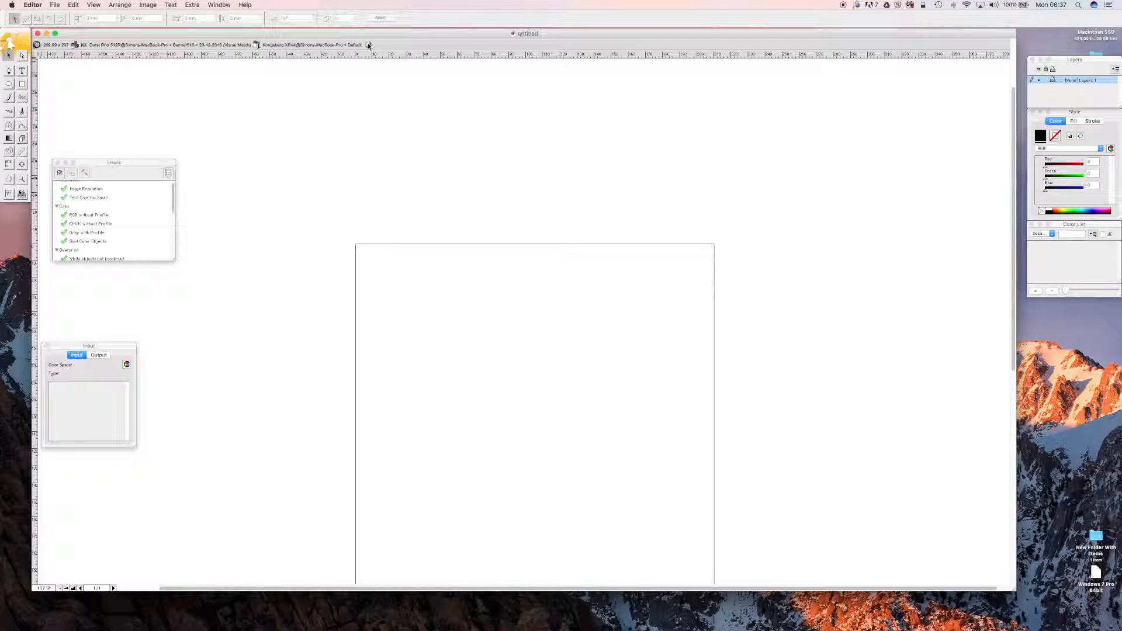
Step: Open the editor's preferences and review the General settings
left_click(215, 4)
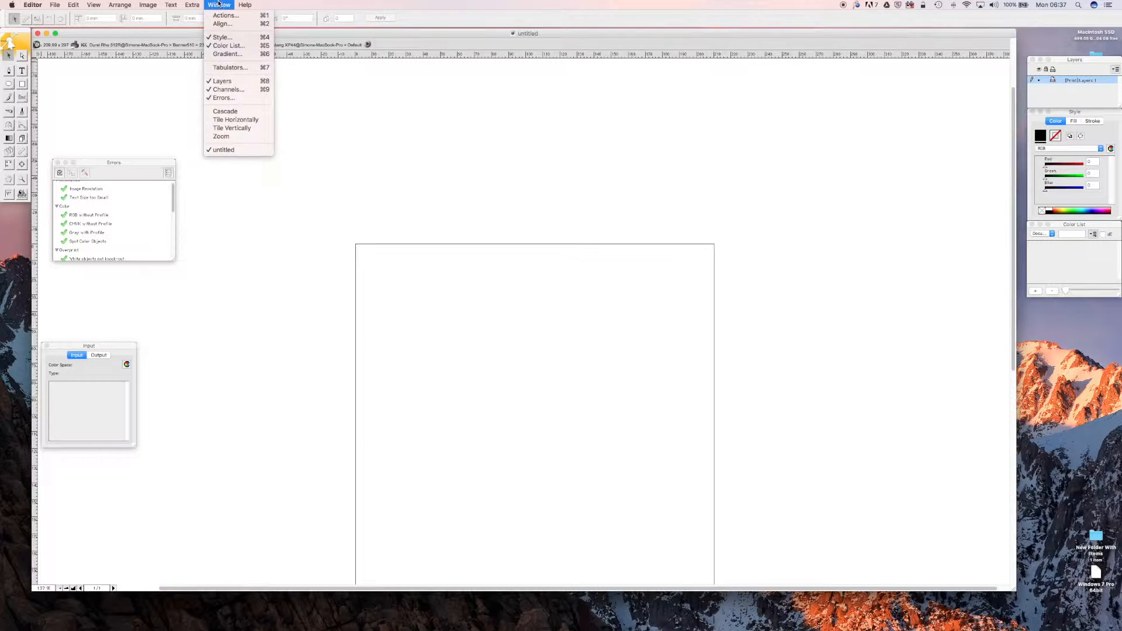
mouse_move(33, 5)
left_click(46, 52)
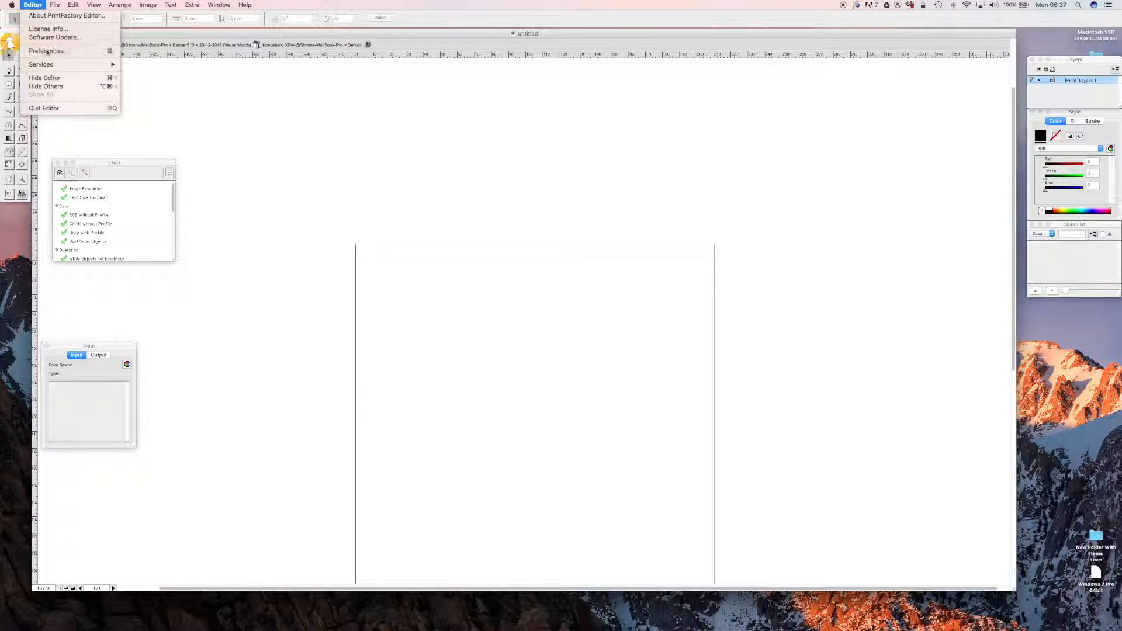
left_click_drag(490, 109, 366, 101)
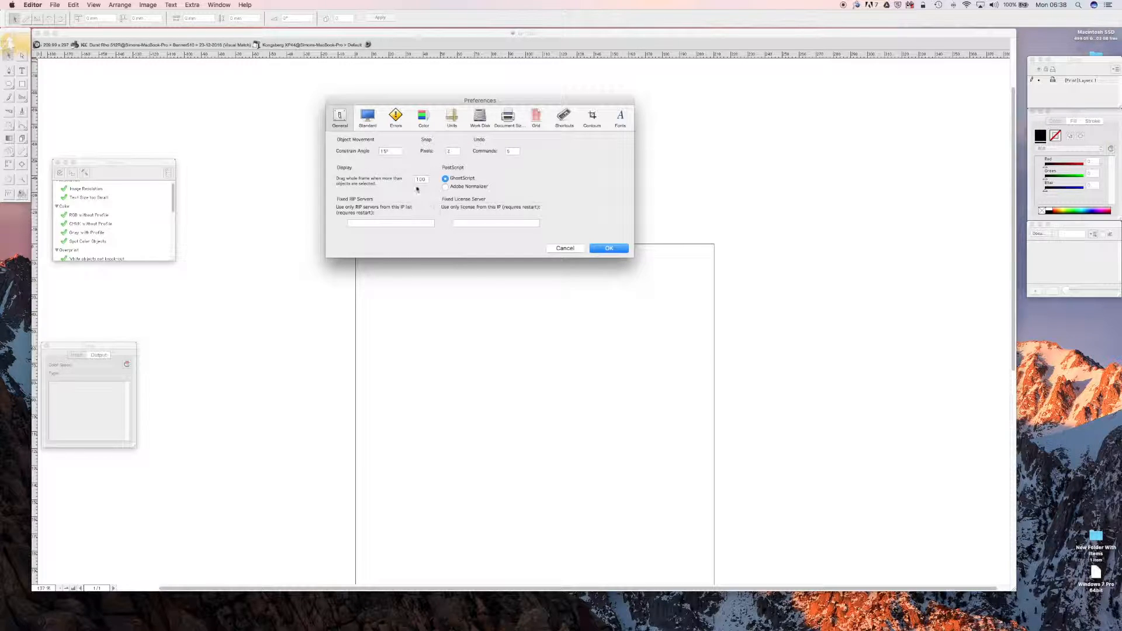
Step: Examine the Standard preferences: the available print standards, the PDF/X output intent option and the paper tint simulation
left_click(368, 119)
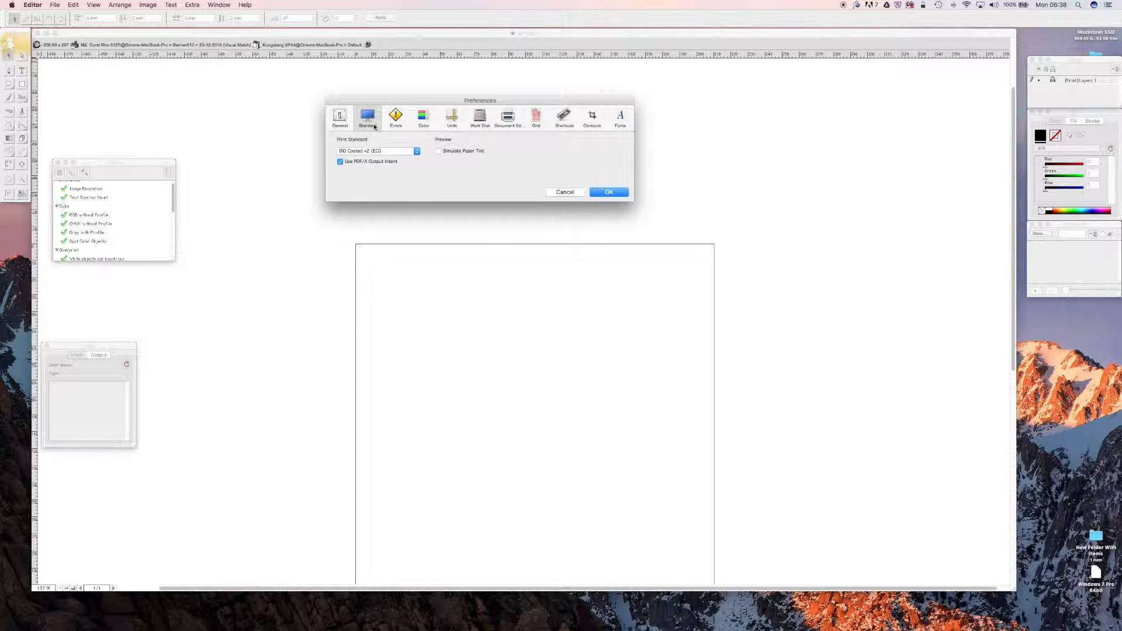
left_click(370, 152)
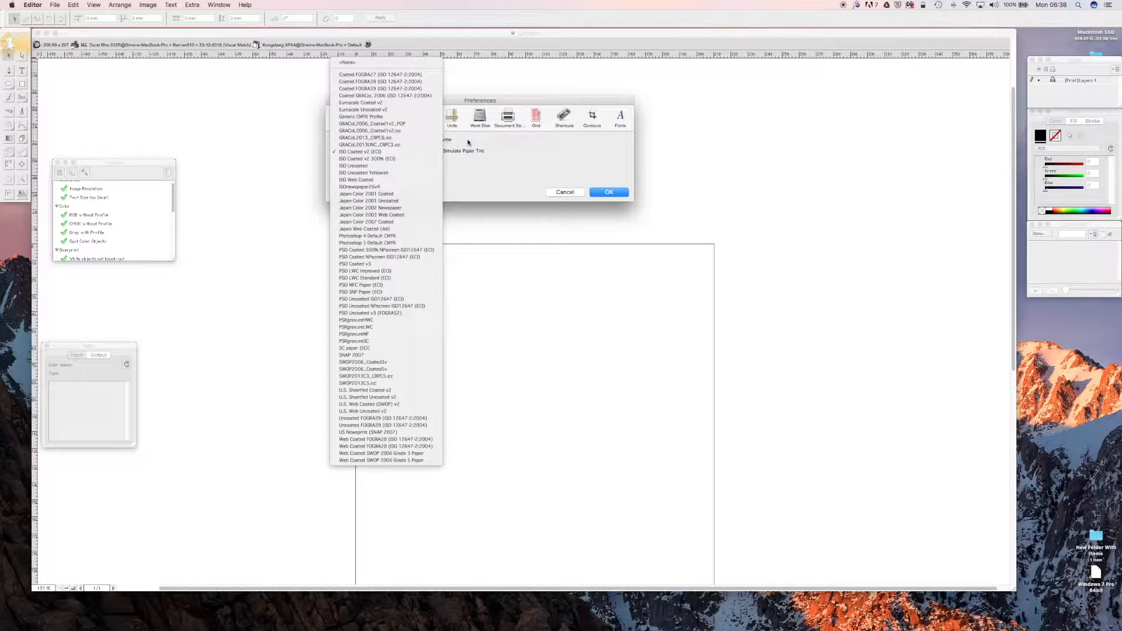
left_click(468, 142)
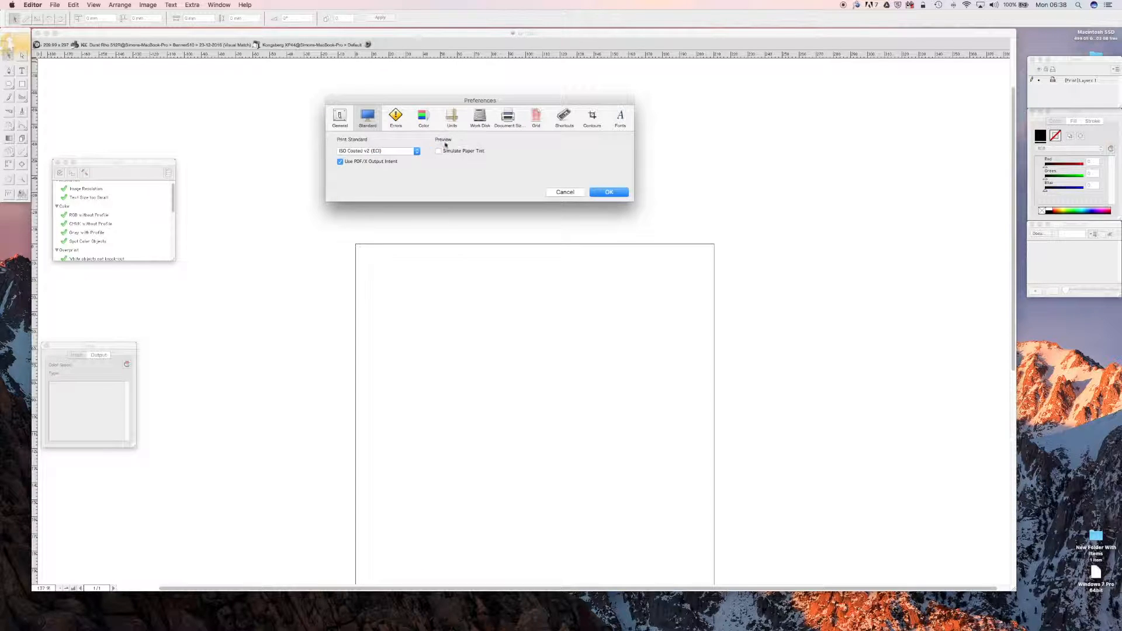
left_click(341, 162)
left_click(345, 164)
left_click(447, 153)
left_click(447, 152)
left_click(447, 152)
Step: Examine the Errors preferences: resolution and text size checks, the remaining report checks, error report display on opening, and naming of report settings
left_click(396, 116)
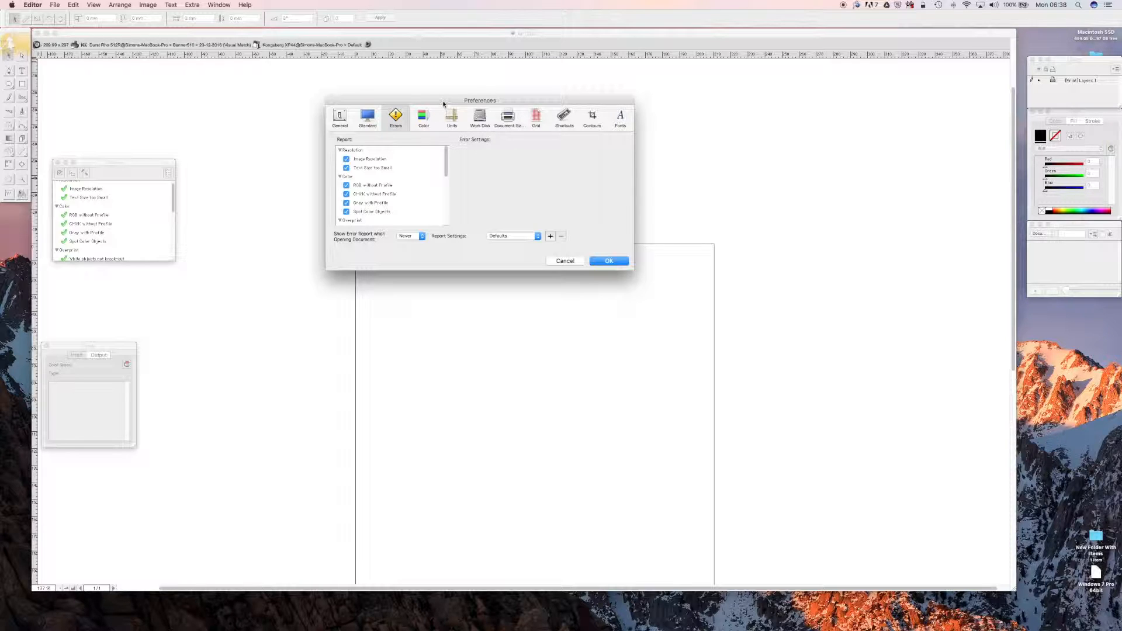
left_click(394, 159)
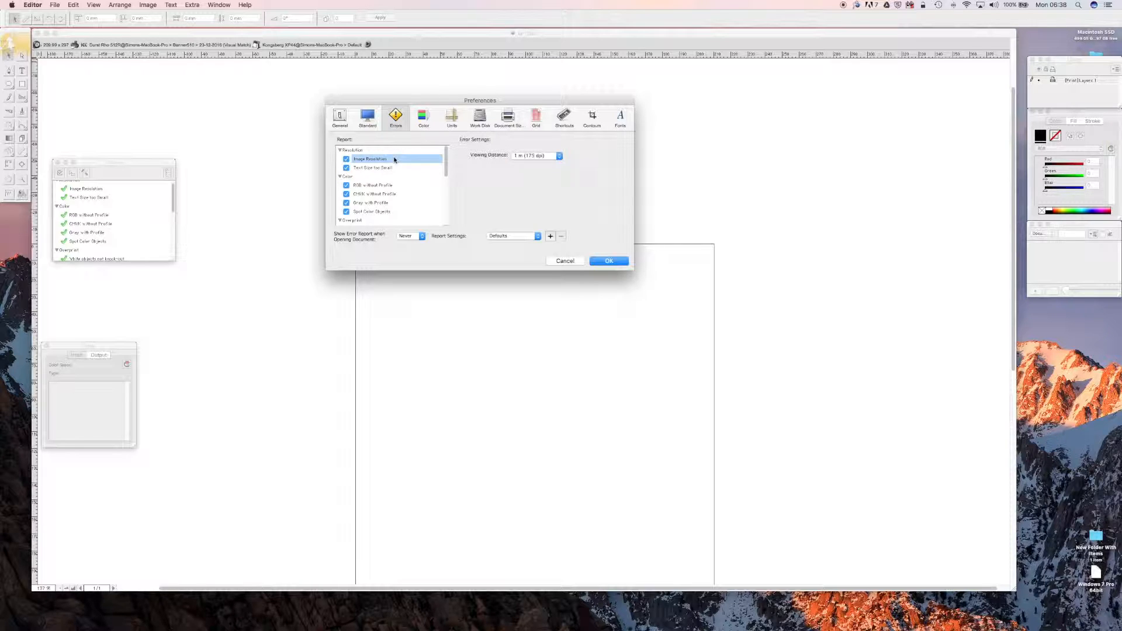
left_click(395, 168)
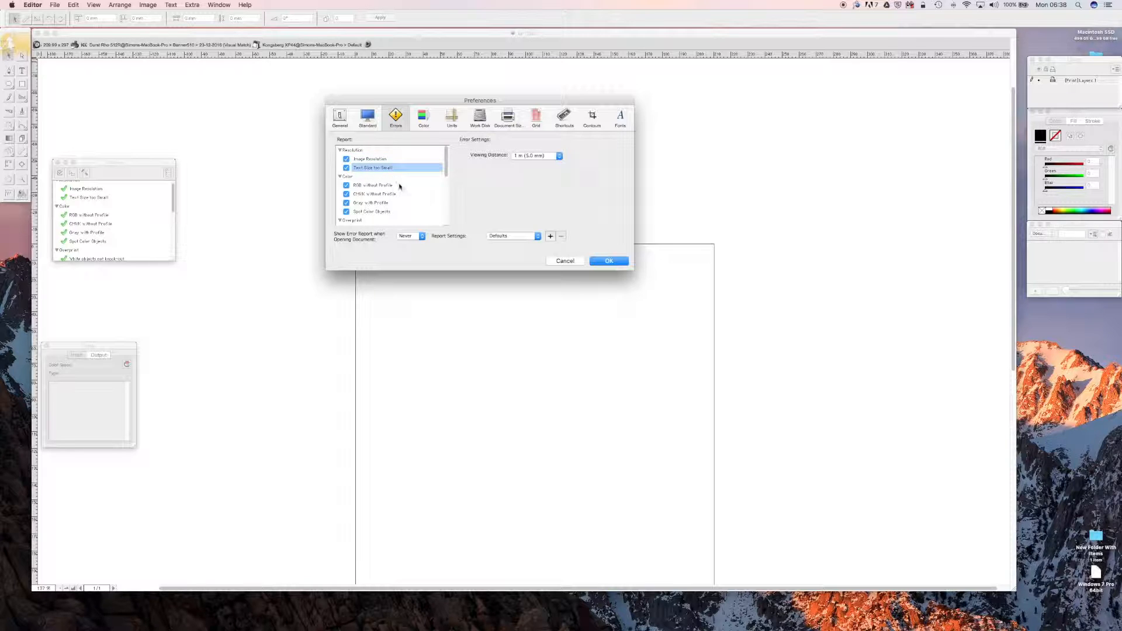
left_click_drag(447, 169, 446, 206)
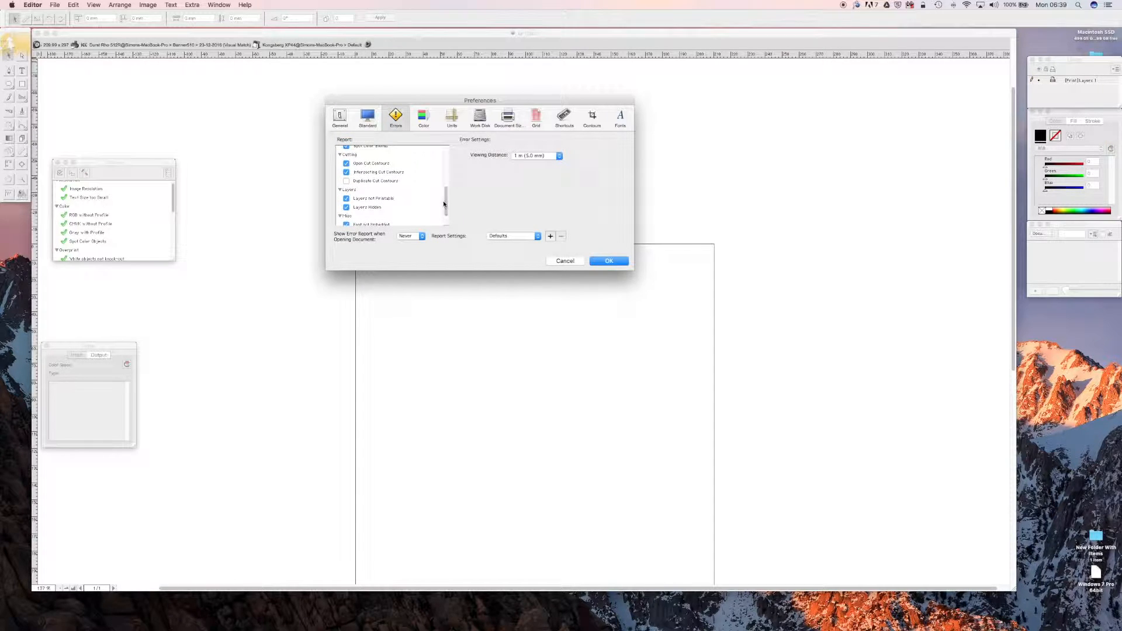
left_click(421, 236)
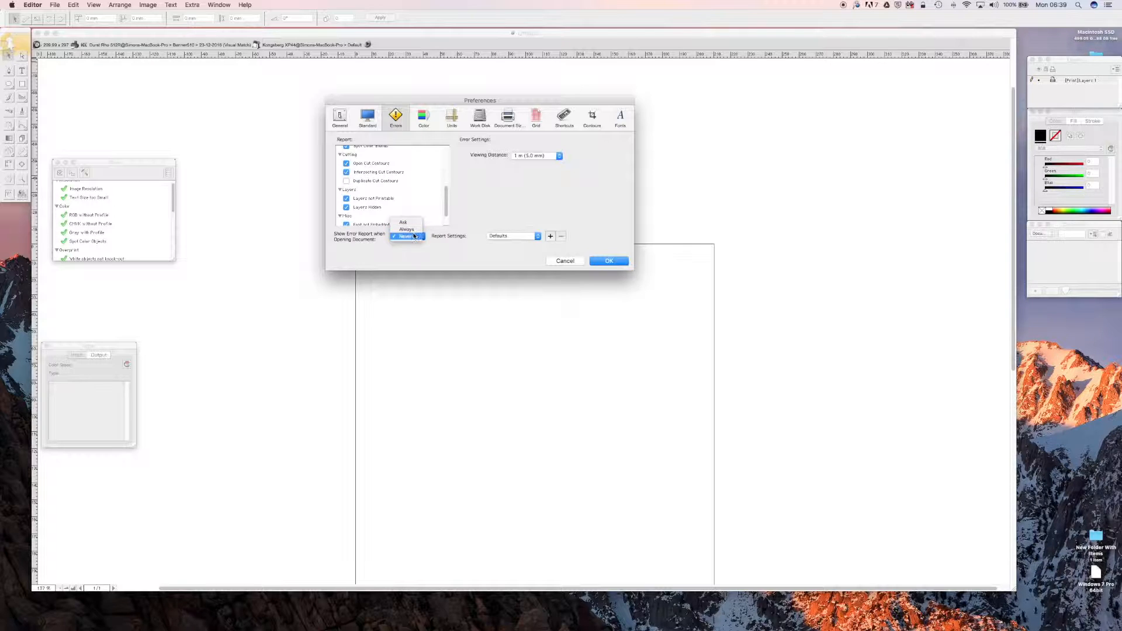
left_click(413, 236)
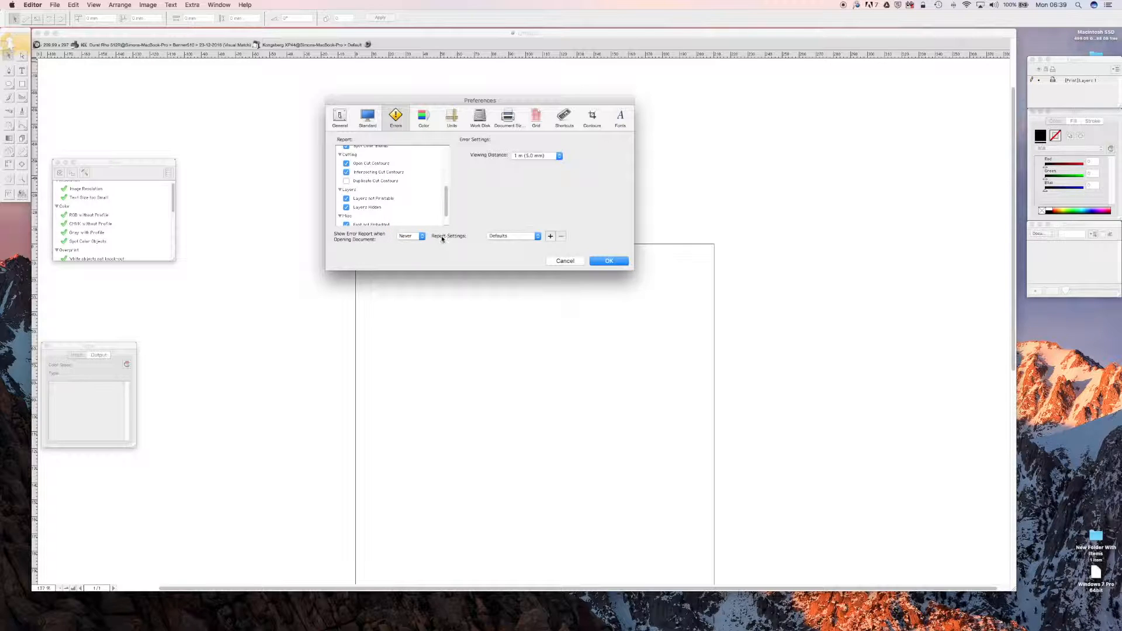
left_click(549, 236)
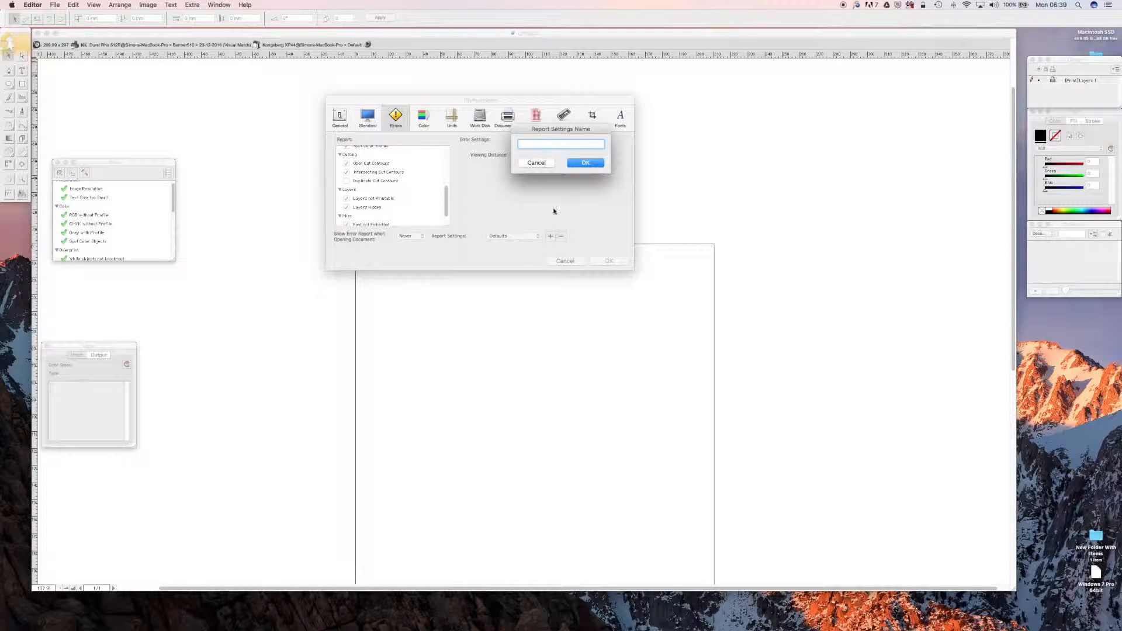
left_click(536, 163)
Step: Set the Color preferences to always apply on opening
left_click(424, 120)
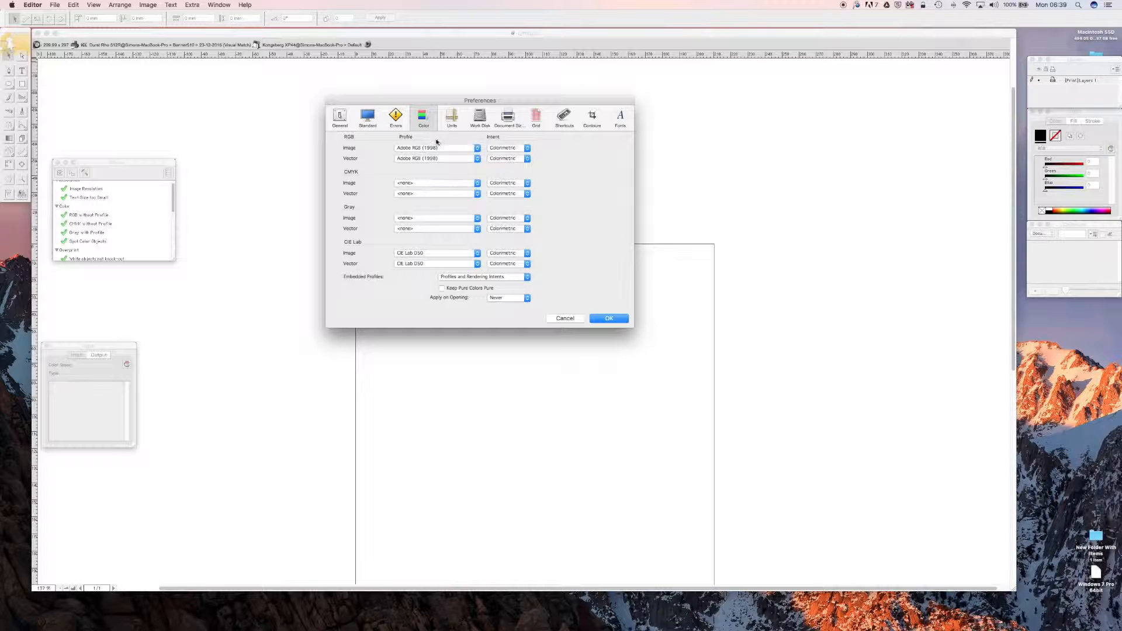
left_click(519, 299)
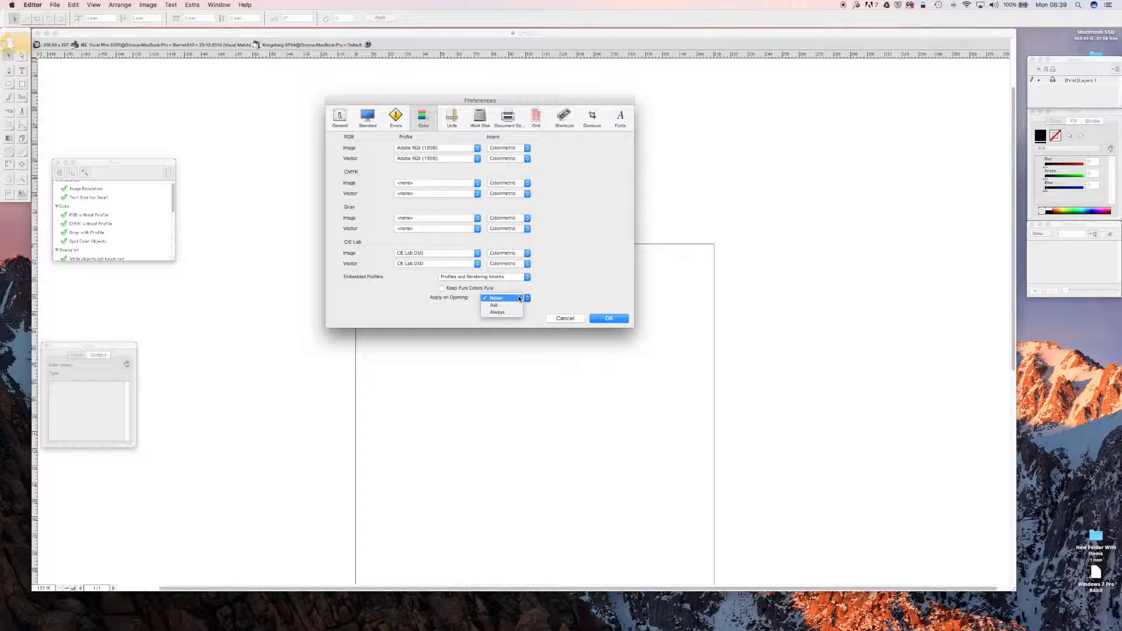
left_click(517, 304)
left_click(497, 312)
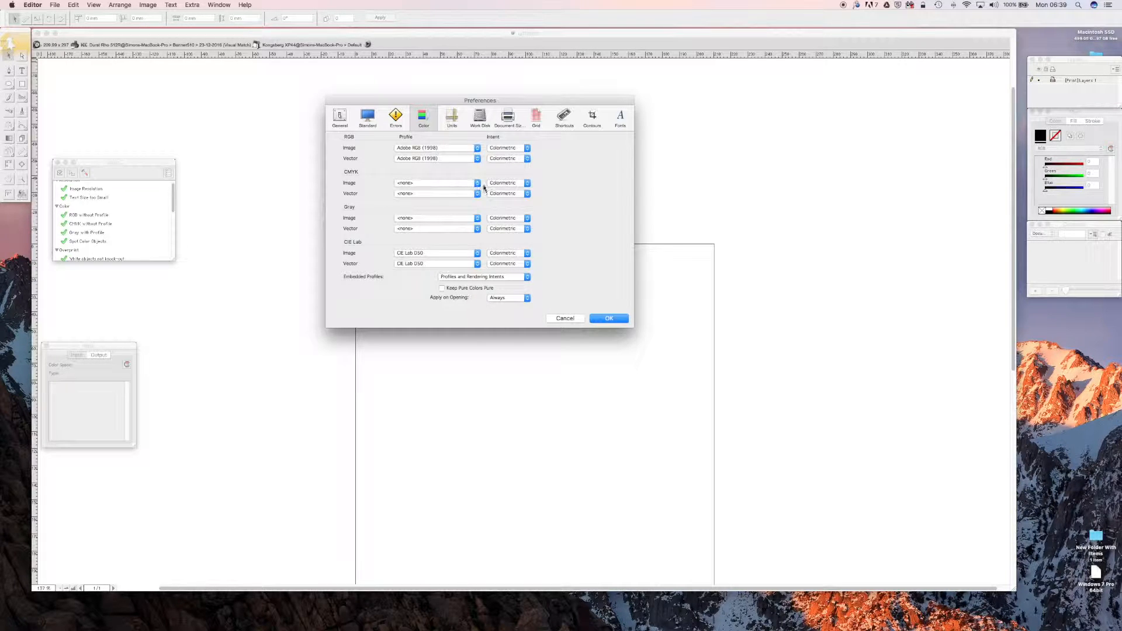
Step: Review the preferences for units, work disk, default document size, grid and the File command shortcuts
left_click(455, 123)
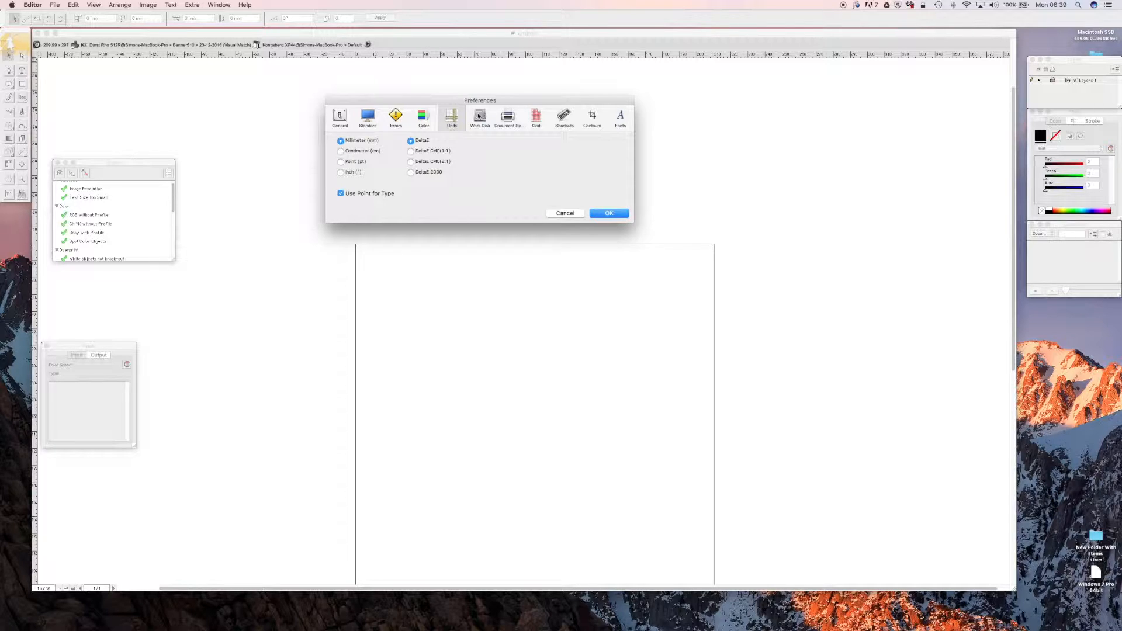
left_click(478, 116)
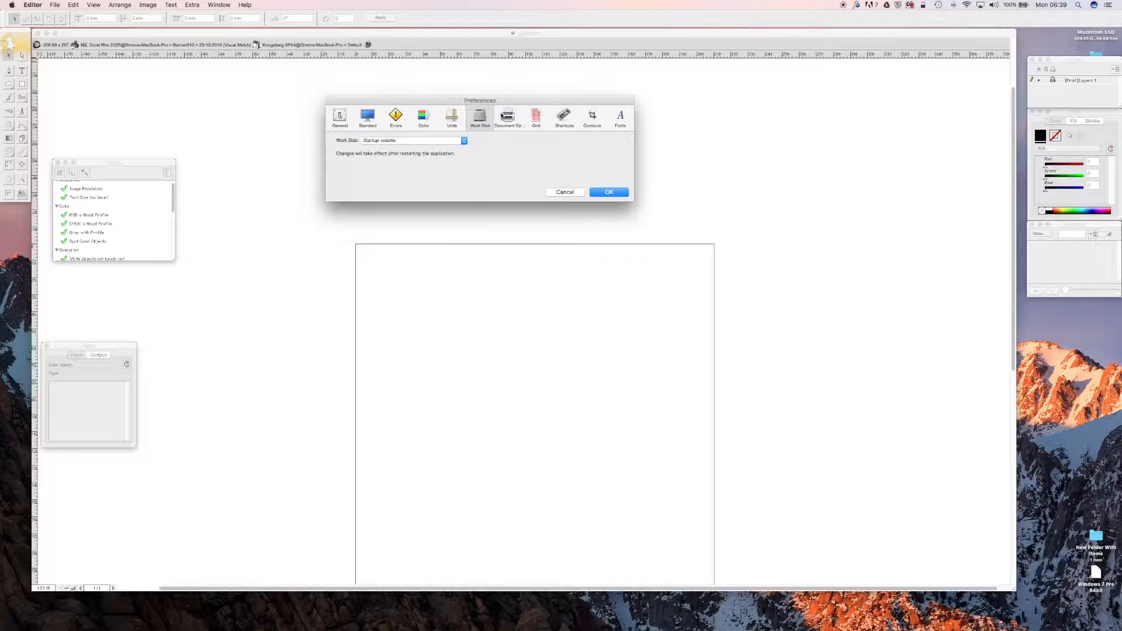
left_click(507, 115)
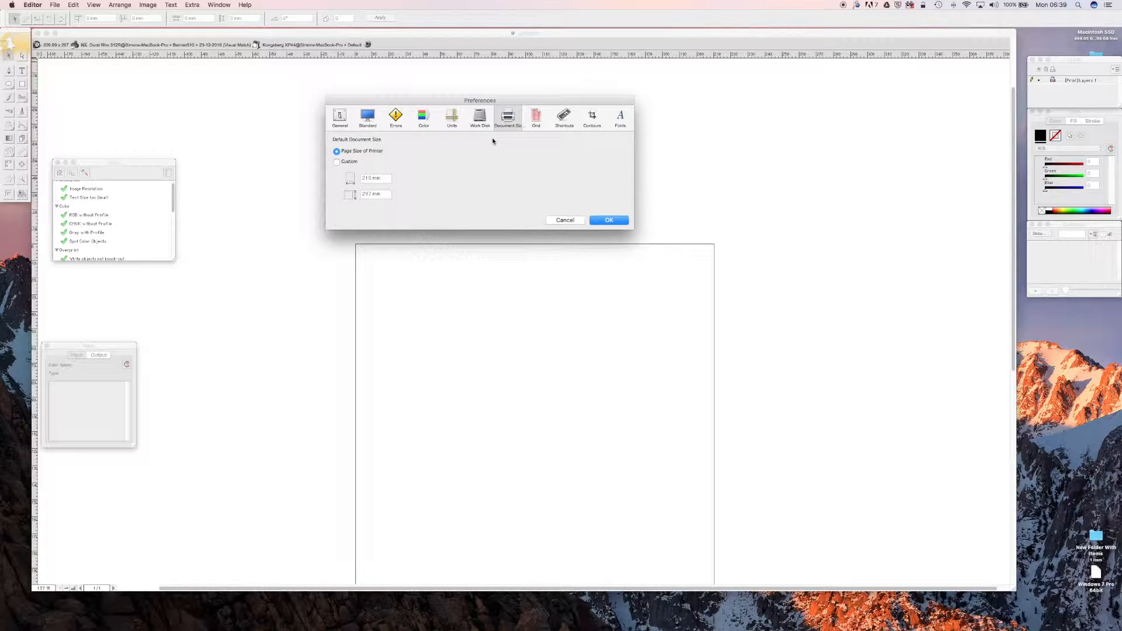
left_click(543, 117)
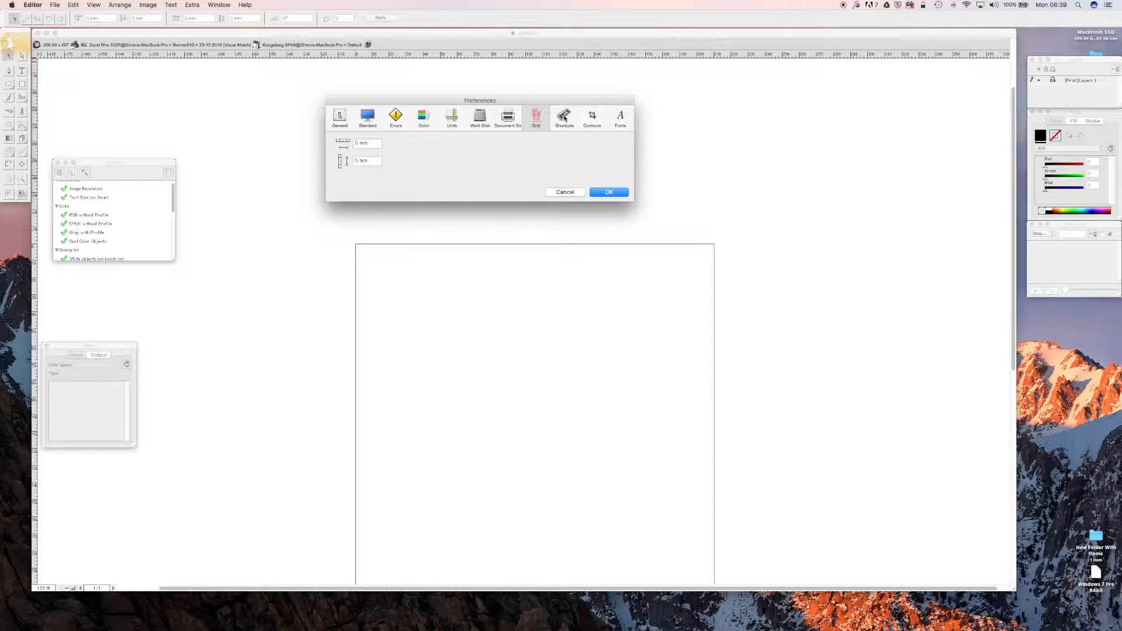
left_click(565, 119)
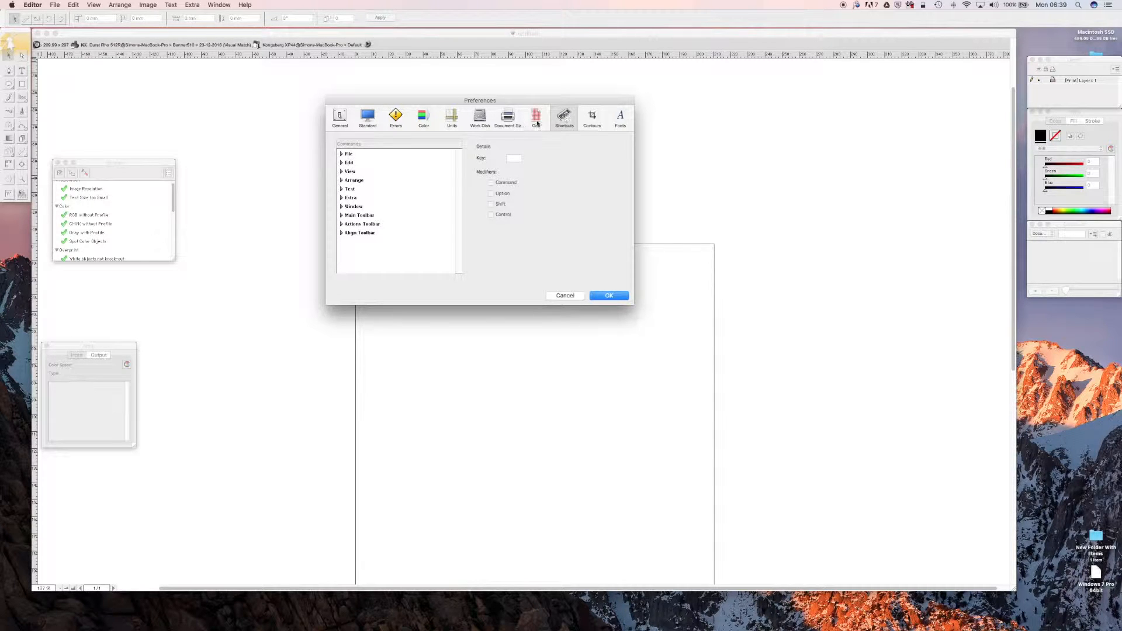
left_click(341, 154)
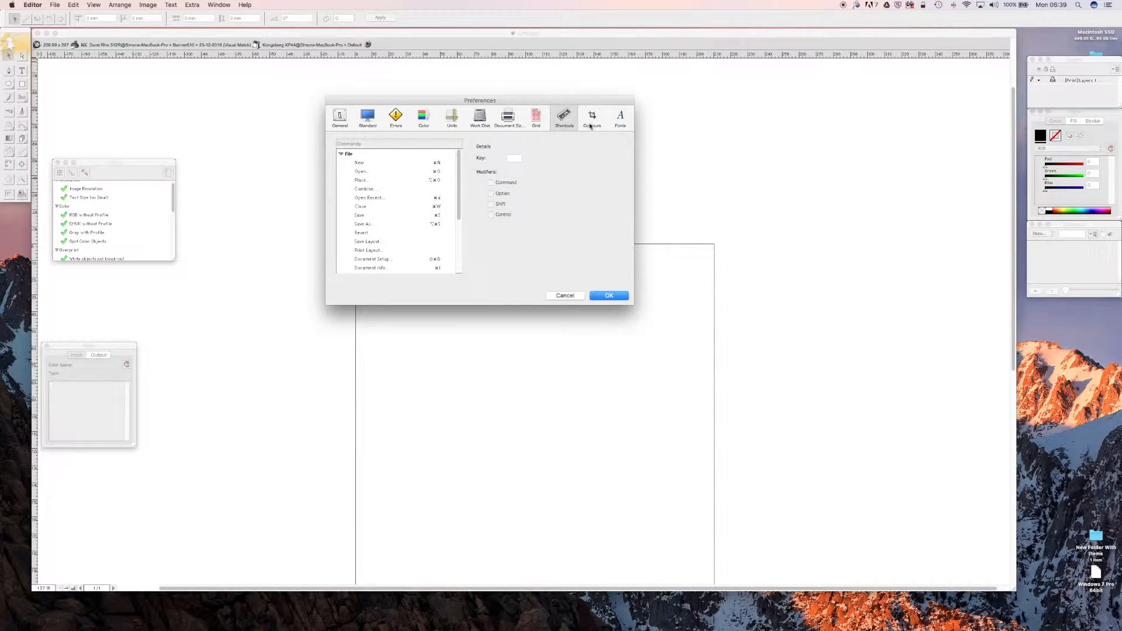
Step: Review the contour and font preferences, keep contours set to Always apply on opening, and accept the preferences
left_click(589, 119)
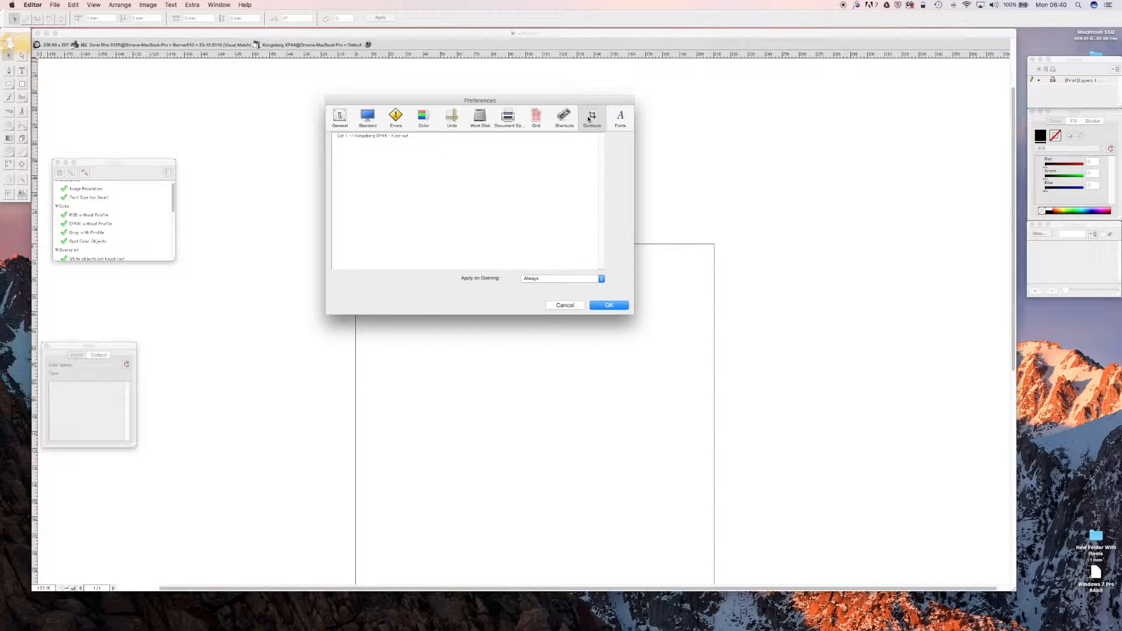
left_click(422, 137)
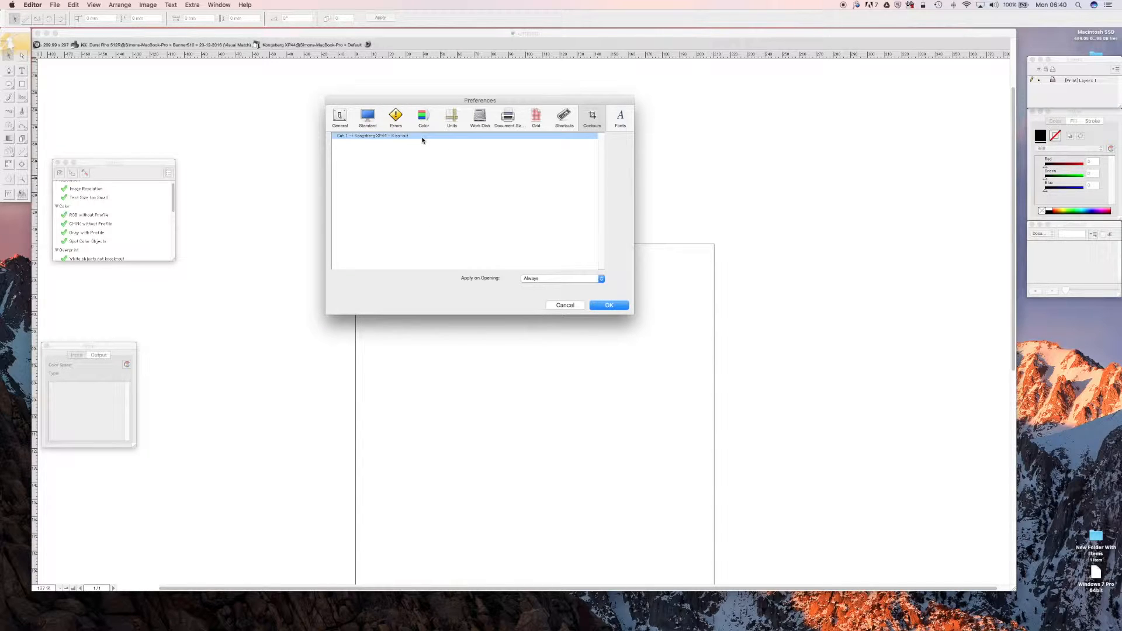
left_click(571, 280)
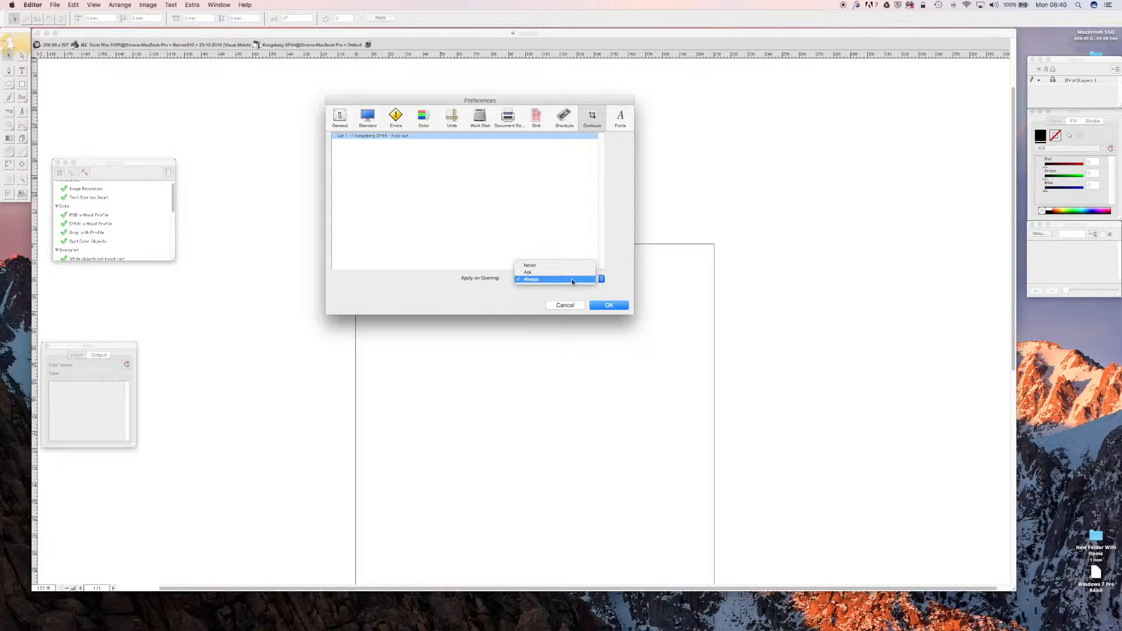
left_click(572, 280)
left_click(622, 116)
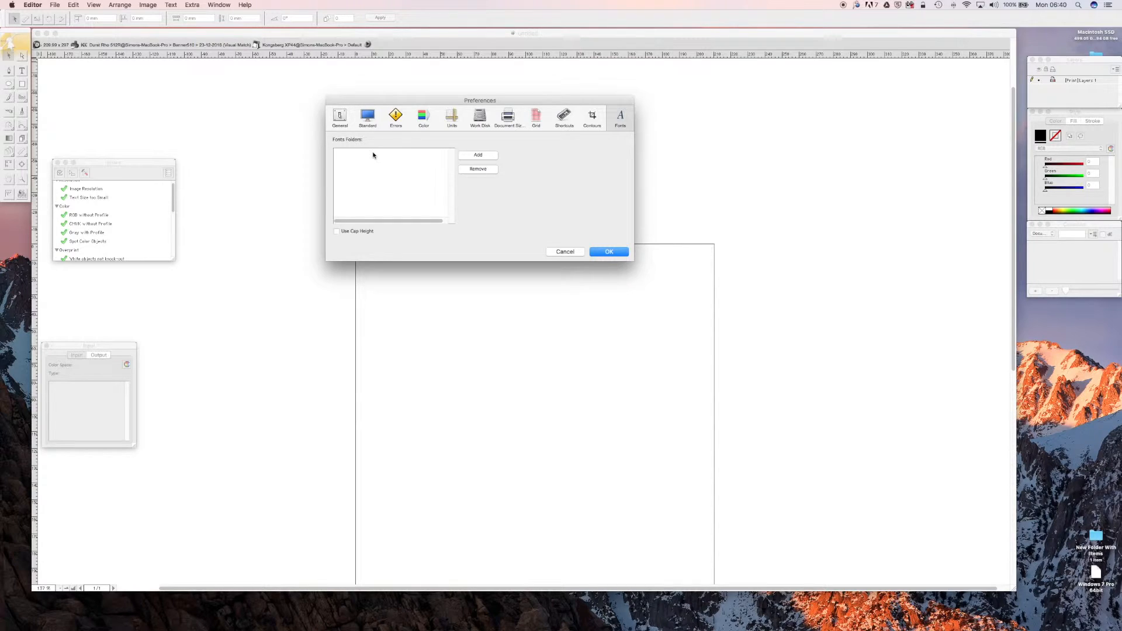
left_click(609, 251)
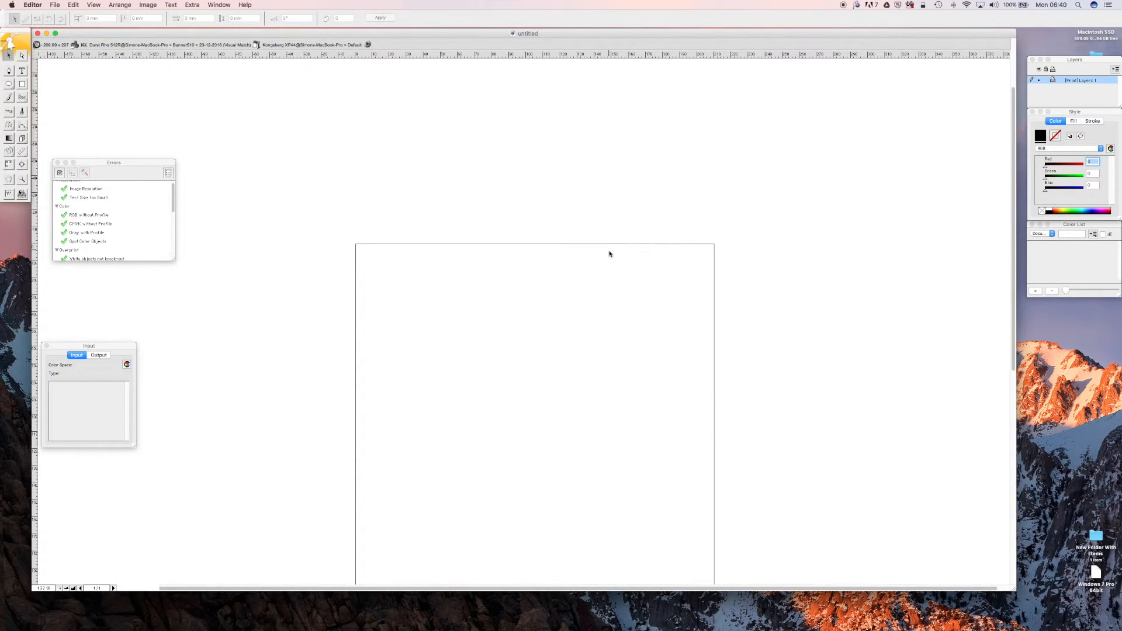